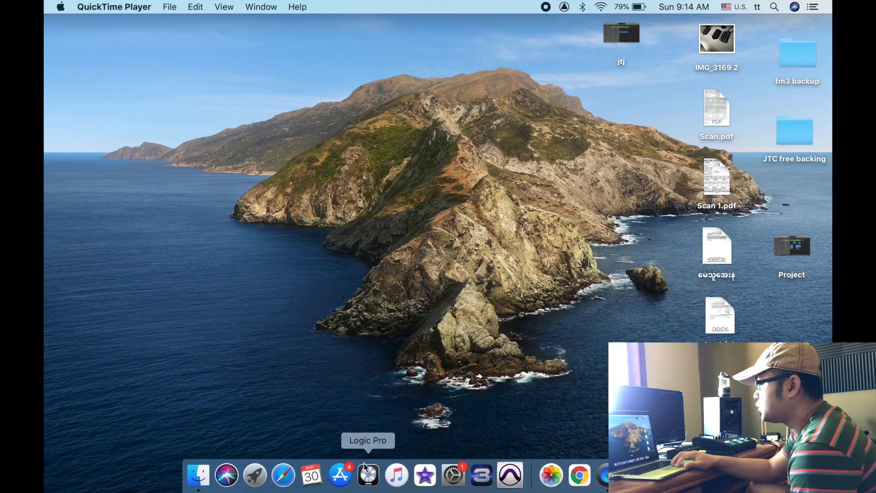
# Step: Launch Logic Pro, postpone the essential sounds download, and continue as someone who has used Logic Pro before
pyautogui.click(366, 486)
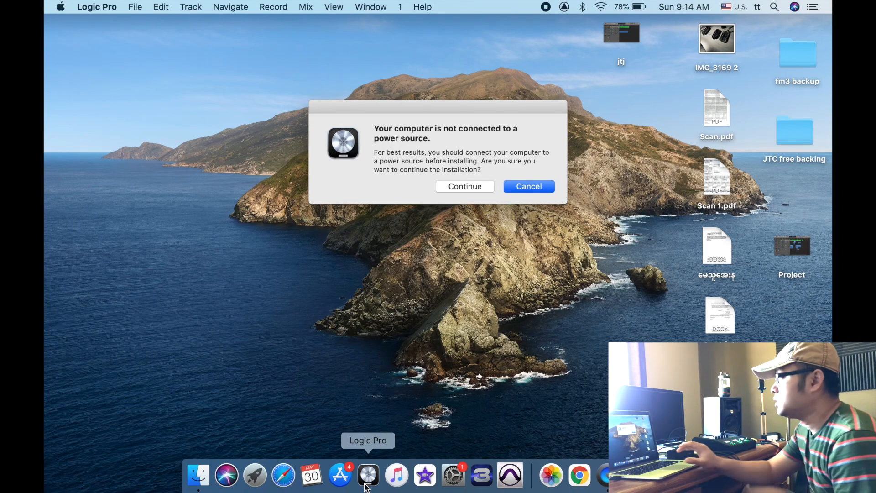
pyautogui.click(467, 187)
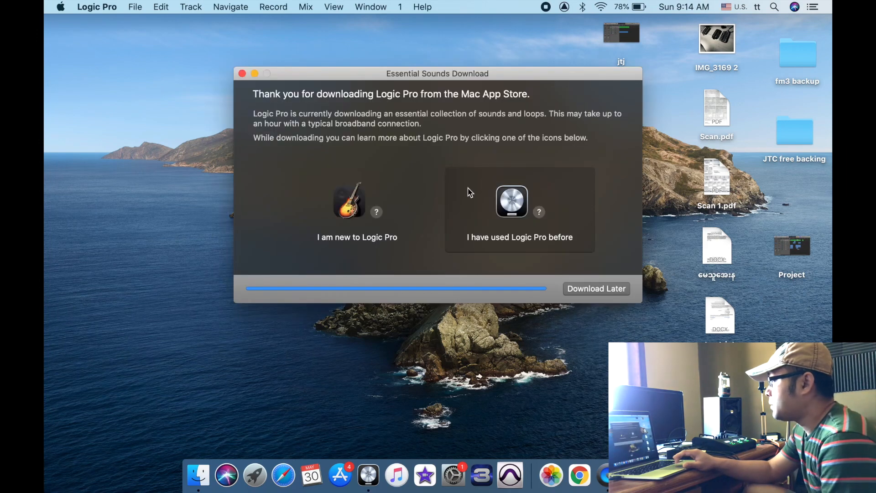
pyautogui.click(599, 295)
pyautogui.click(495, 211)
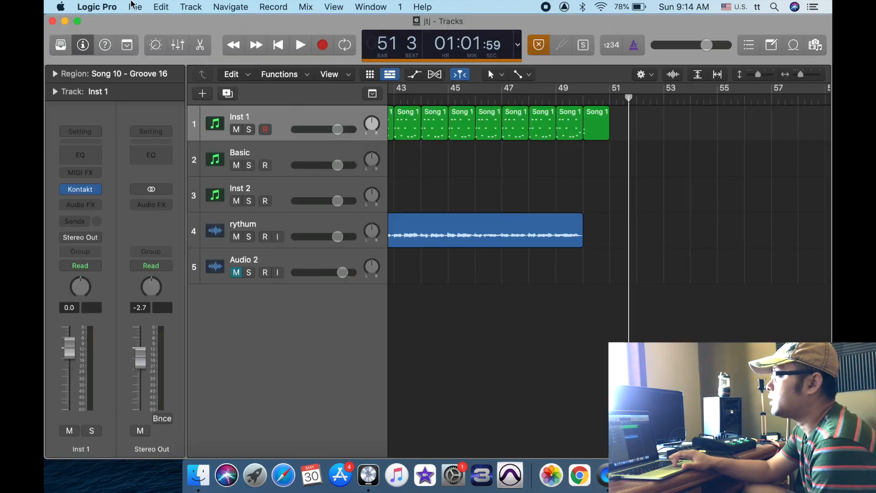
# Step: Close the open jtj project and discard the blank replacement project without creating a track
pyautogui.click(137, 6)
pyautogui.click(144, 21)
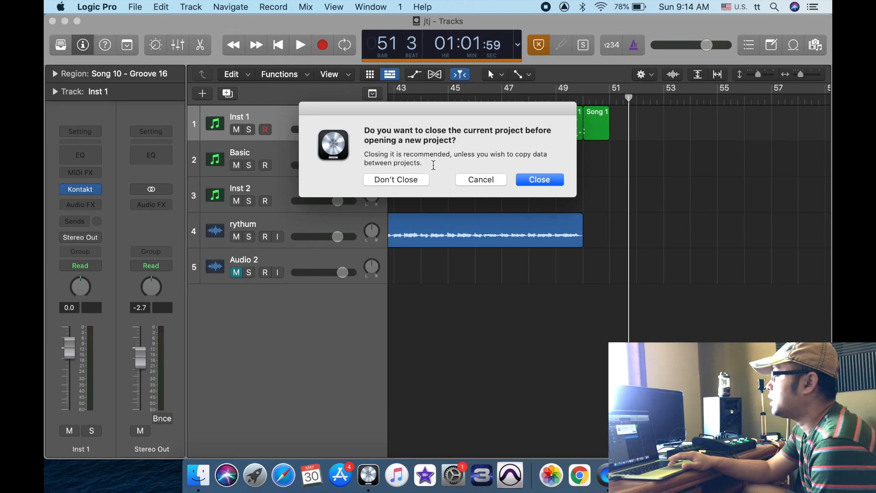
pyautogui.click(533, 180)
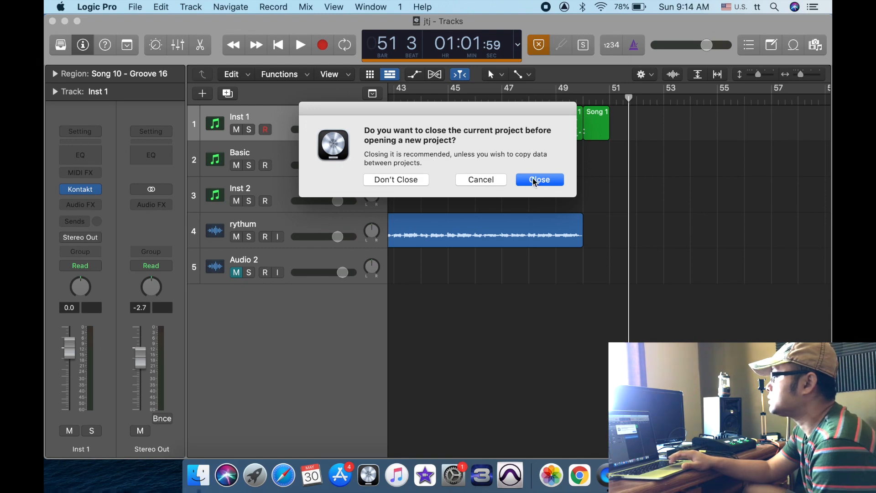
pyautogui.click(534, 181)
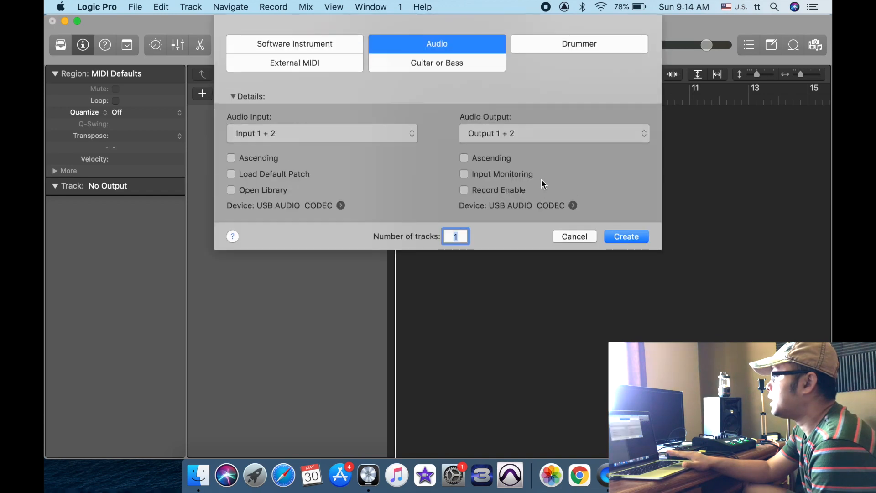
pyautogui.click(567, 236)
pyautogui.press('super+w')
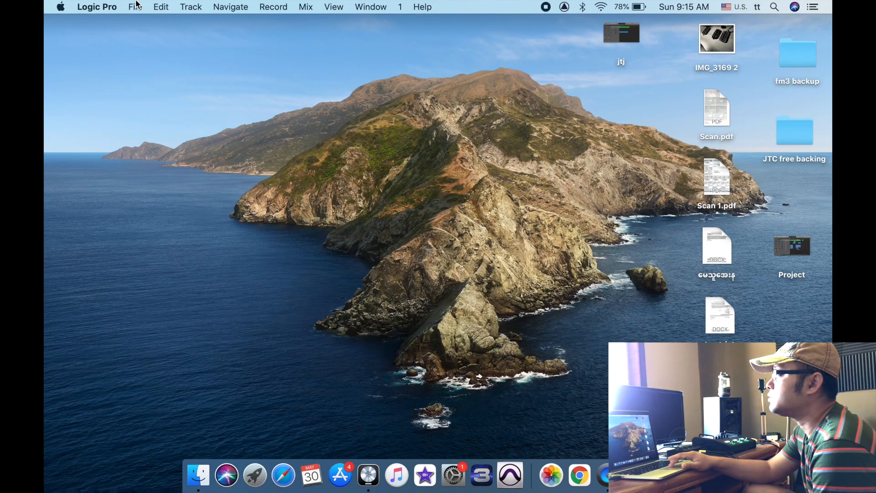
# Step: Create an empty project with USB AUDIO CODEC as input and output device, and add one audio track using Input 1 + 2
pyautogui.click(135, 6)
pyautogui.moveTo(339, 9)
pyautogui.click(299, 25)
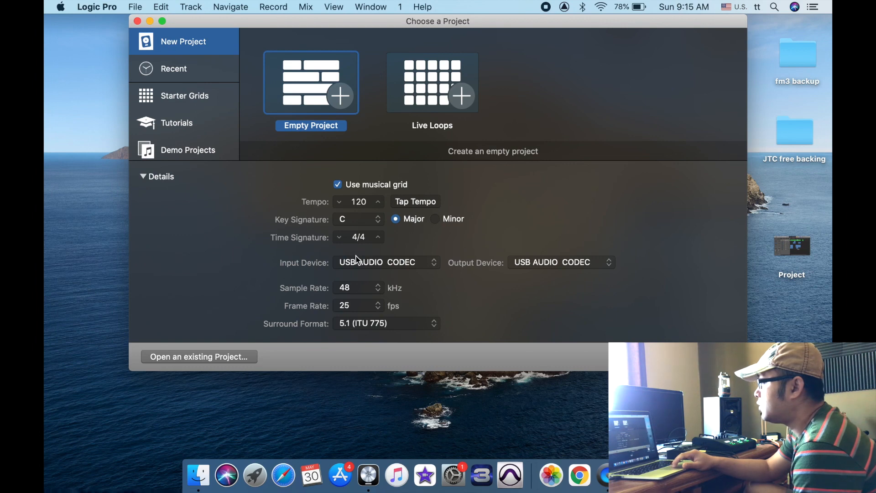
pyautogui.click(414, 266)
pyautogui.click(413, 265)
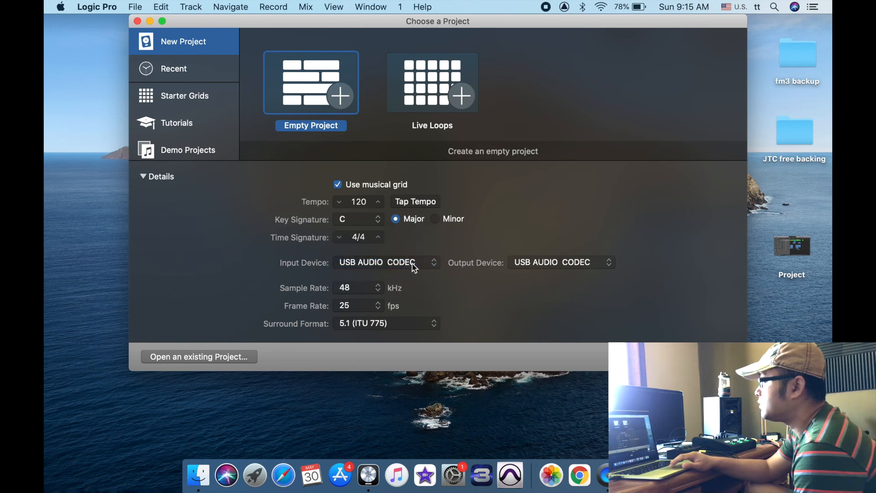
pyautogui.click(584, 261)
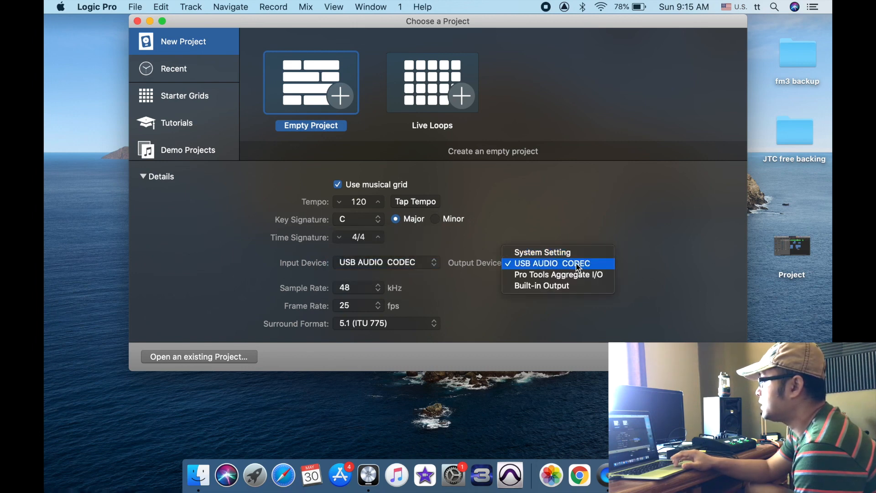
pyautogui.click(574, 265)
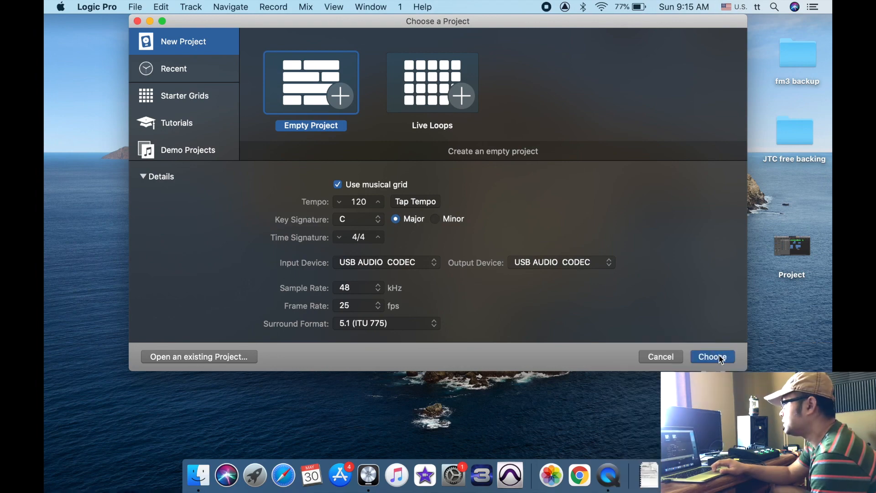
pyautogui.click(718, 358)
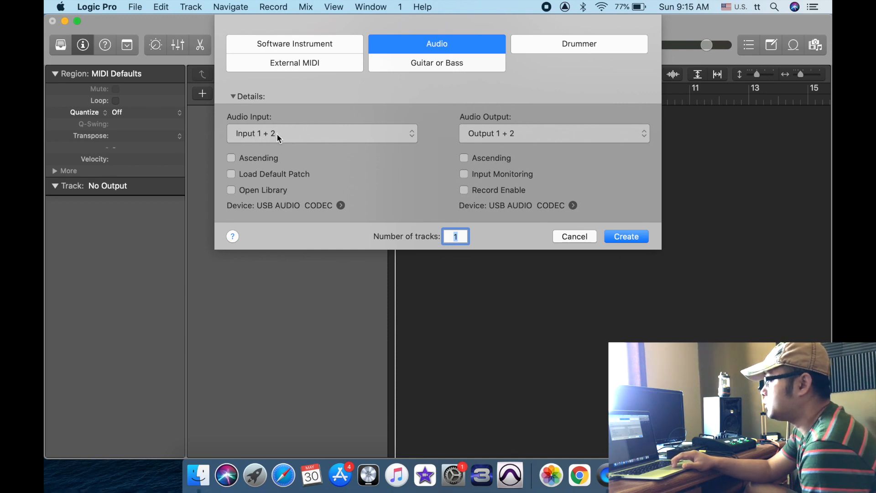
pyautogui.click(636, 233)
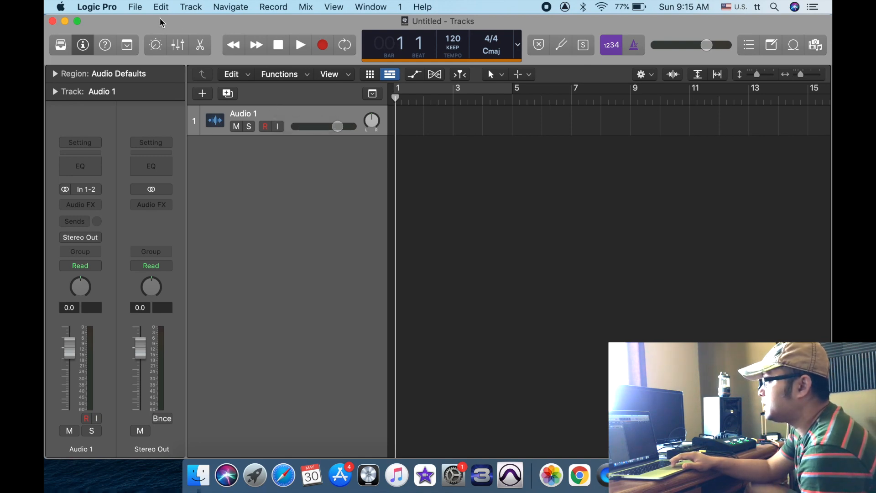
# Step: Set the output device to USB AUDIO CODEC in the audio device preferences
pyautogui.click(106, 6)
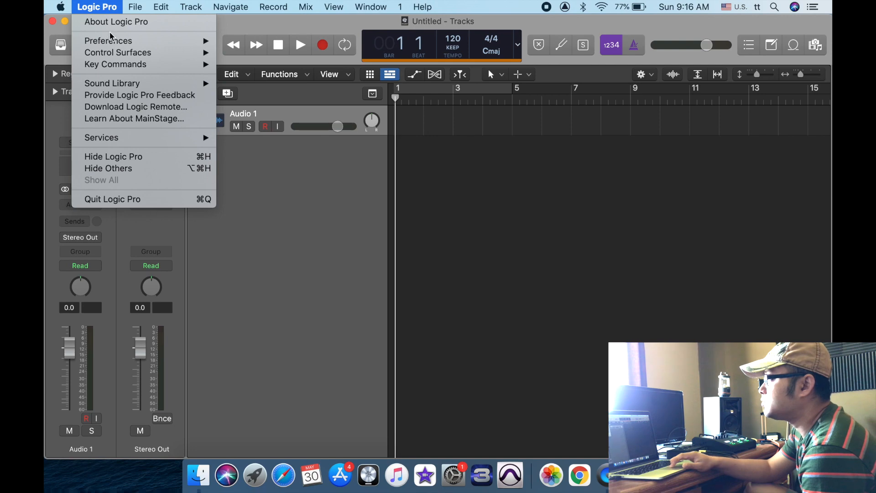
pyautogui.moveTo(112, 40)
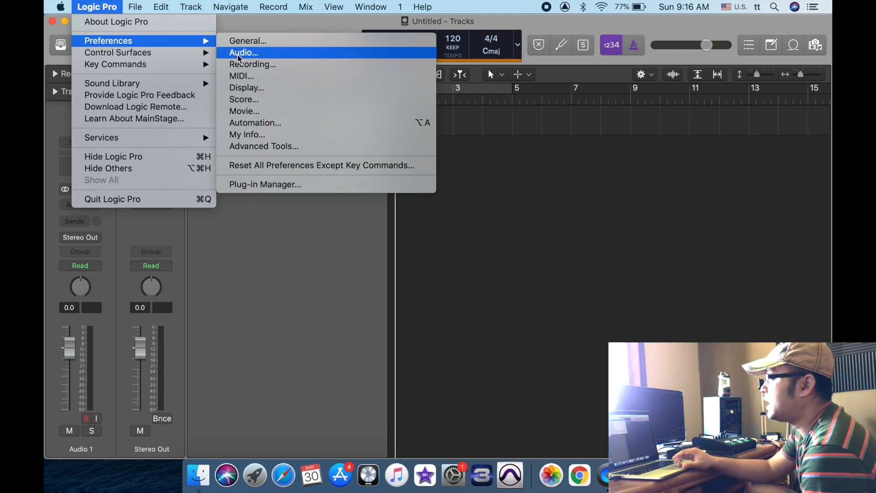
pyautogui.click(237, 55)
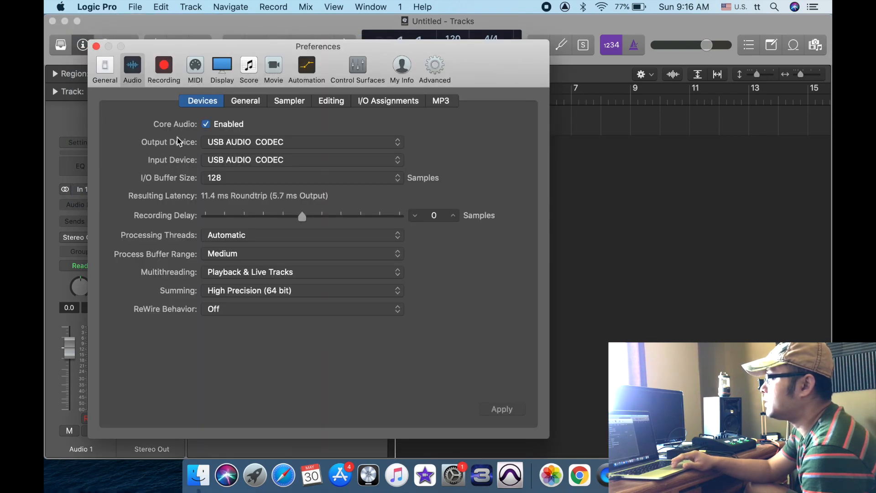
pyautogui.click(245, 145)
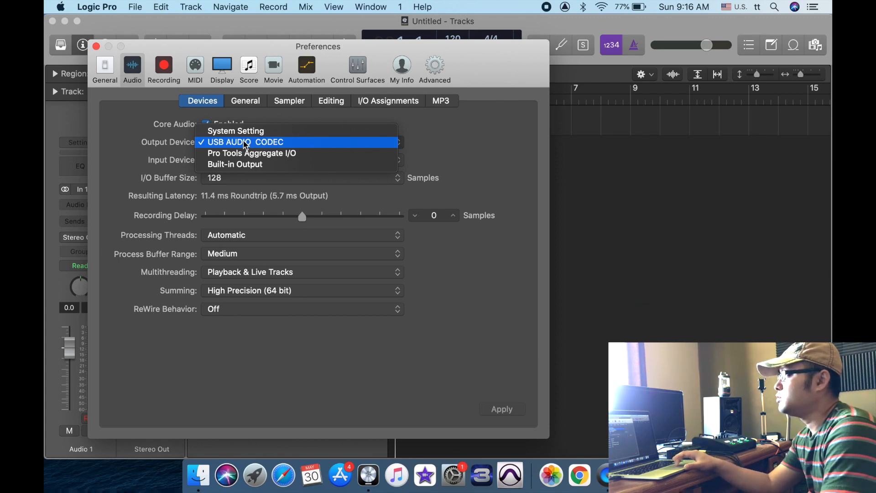
pyautogui.click(245, 143)
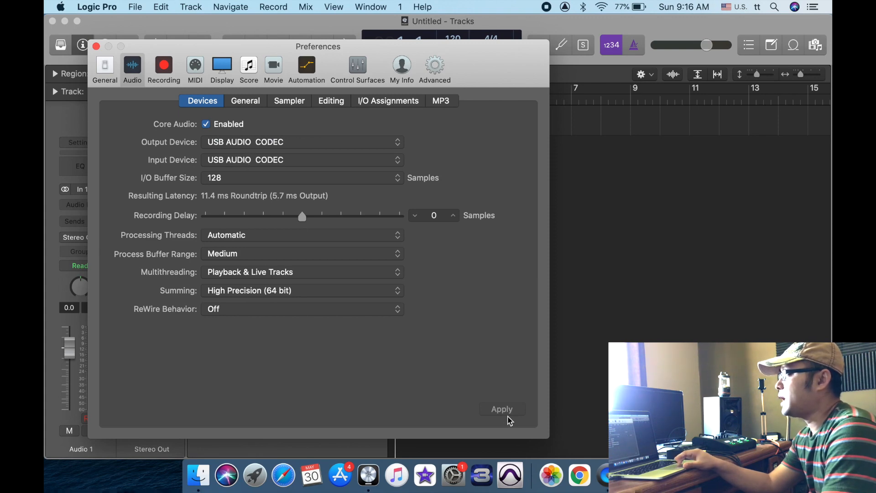
pyautogui.click(96, 46)
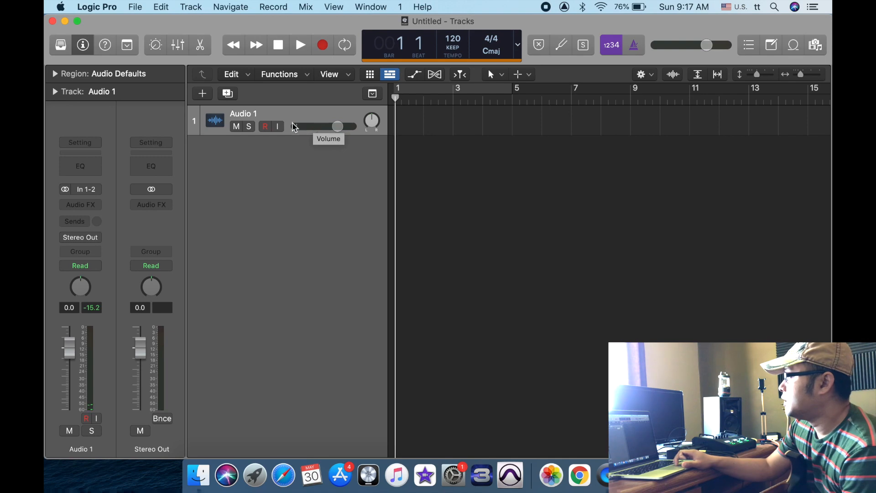
# Step: Record-enable the Audio 1 track and record a take from bar 1 to about bar 12
pyautogui.click(265, 126)
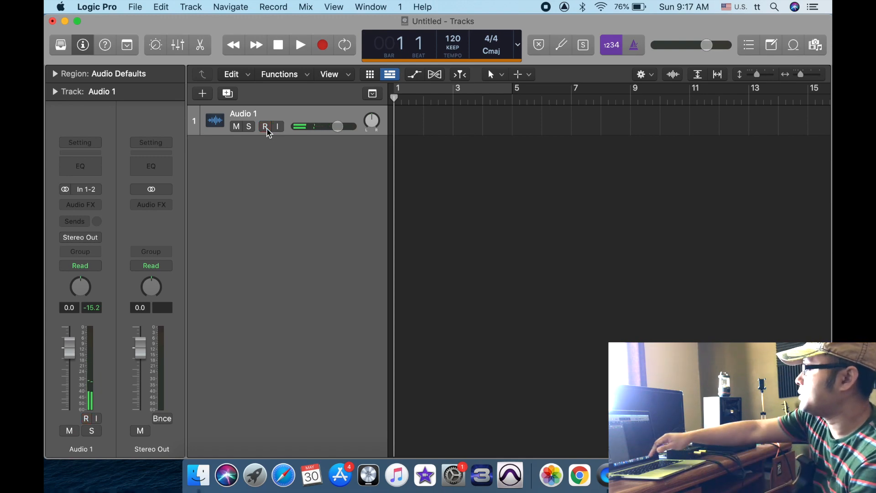
pyautogui.click(322, 45)
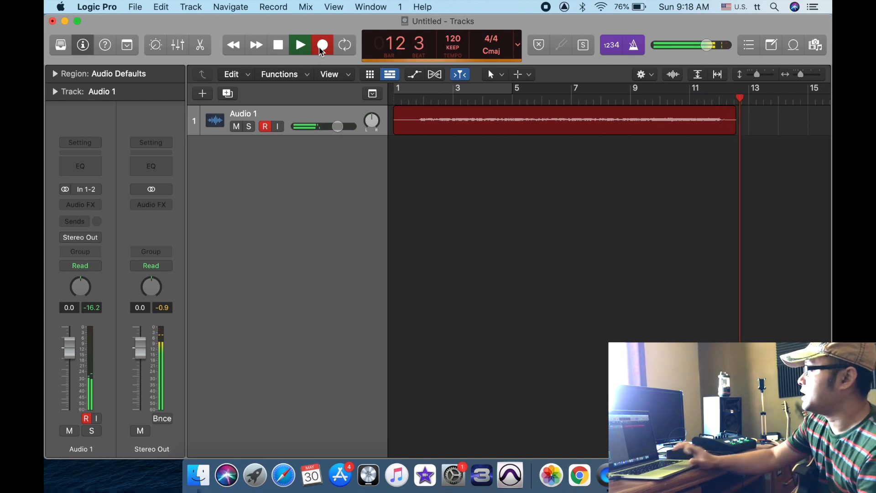
pyautogui.press('space')
# Step: Play back the recorded take on Audio 1 from the start of the project
pyautogui.press('Return')
pyautogui.press('space')
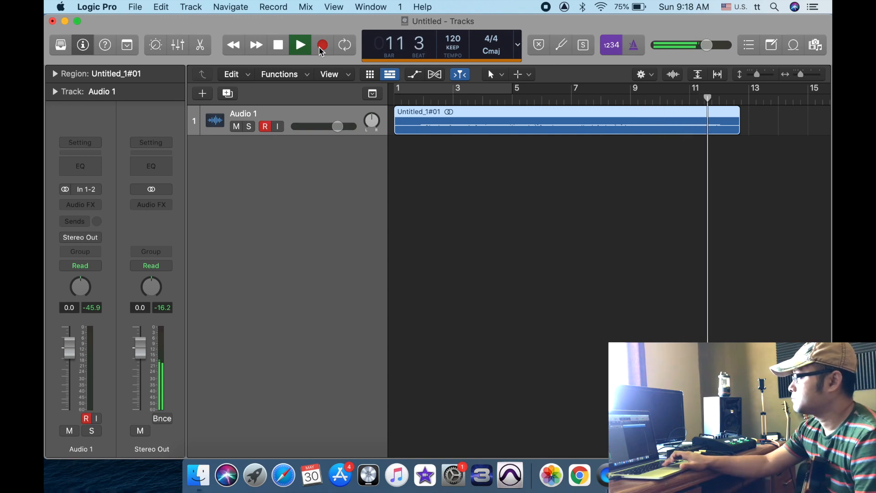
pyautogui.press('space')
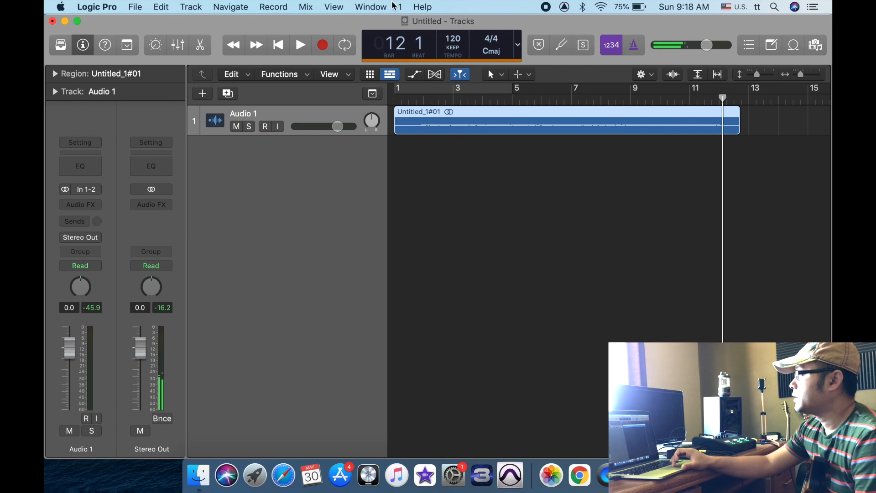
# Step: Open the JTC free backing folder from the desktop in Finder and place its window over the project's empty track area
pyautogui.moveTo(551, 26); pyautogui.dragTo(456, 18)
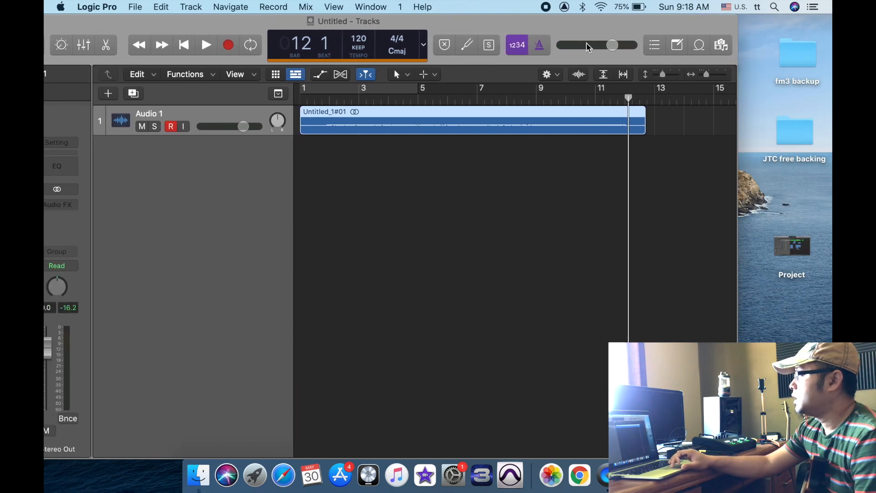
pyautogui.doubleClick(796, 137)
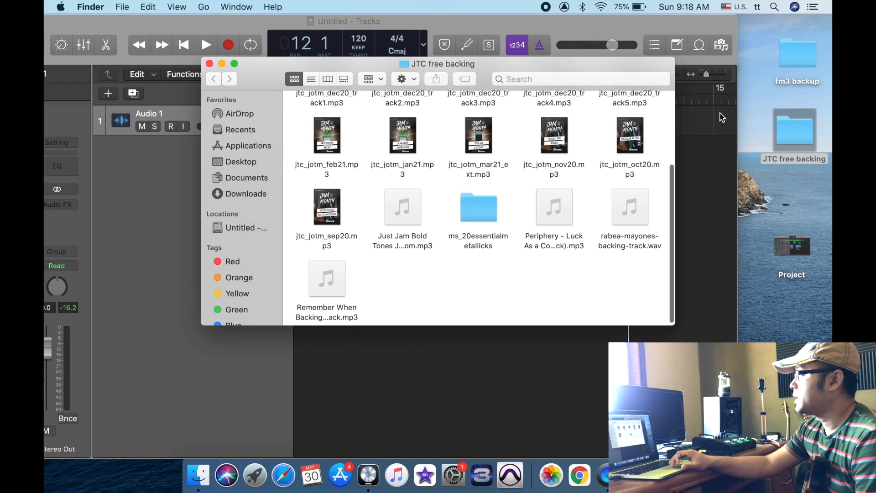
pyautogui.moveTo(384, 64); pyautogui.dragTo(689, 5)
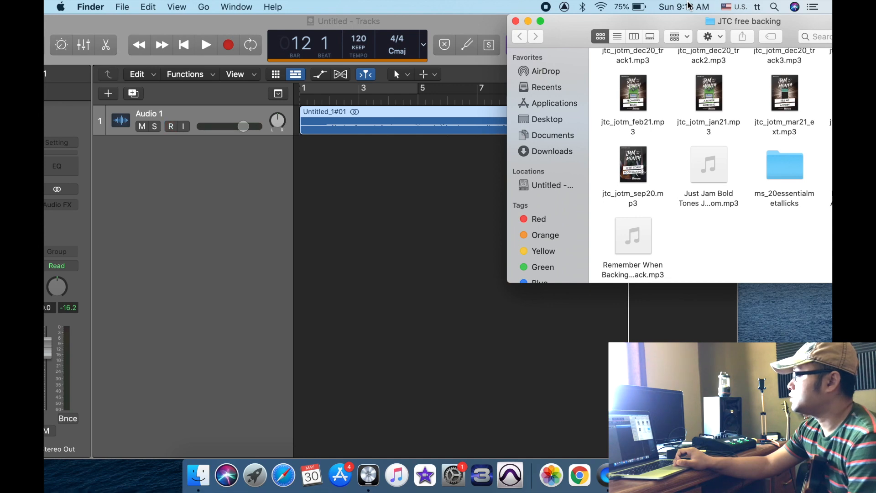
pyautogui.moveTo(689, 4); pyautogui.dragTo(524, 136)
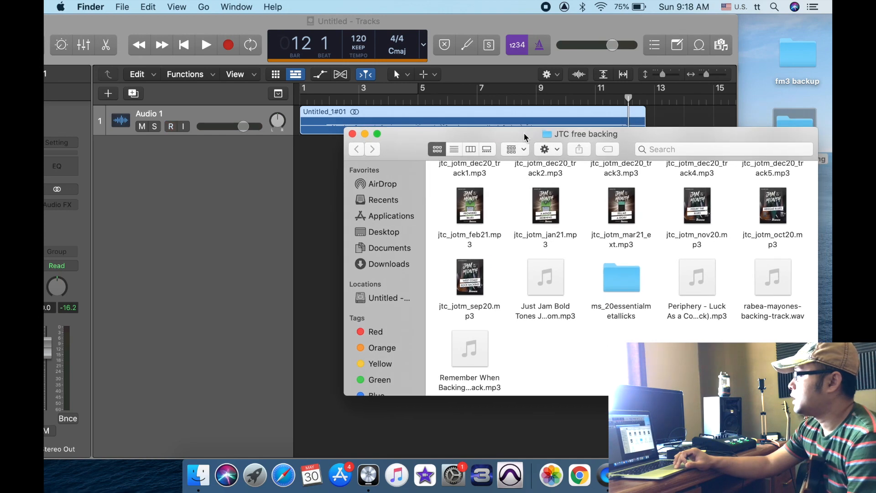
pyautogui.moveTo(525, 136); pyautogui.dragTo(524, 136)
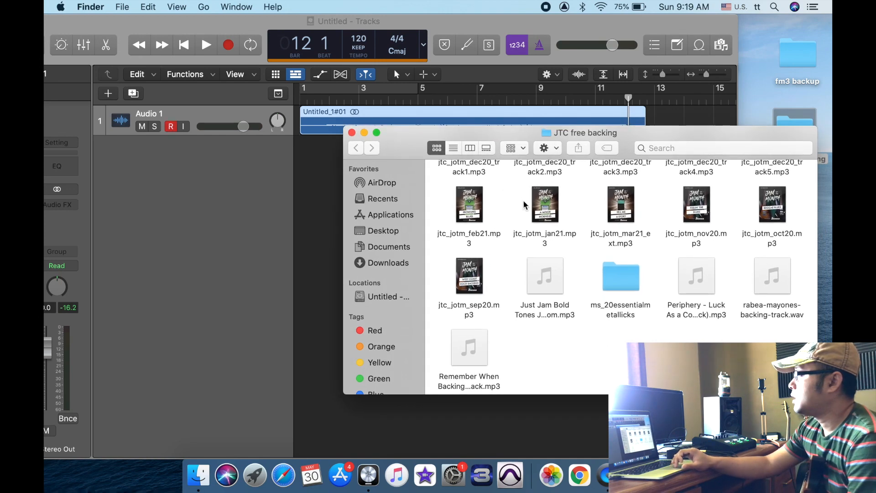
# Step: Import jtc_jotm_mar21_ext.mp3 onto a new track below Audio 1 and align its region with the start of bar 1
pyautogui.click(629, 217)
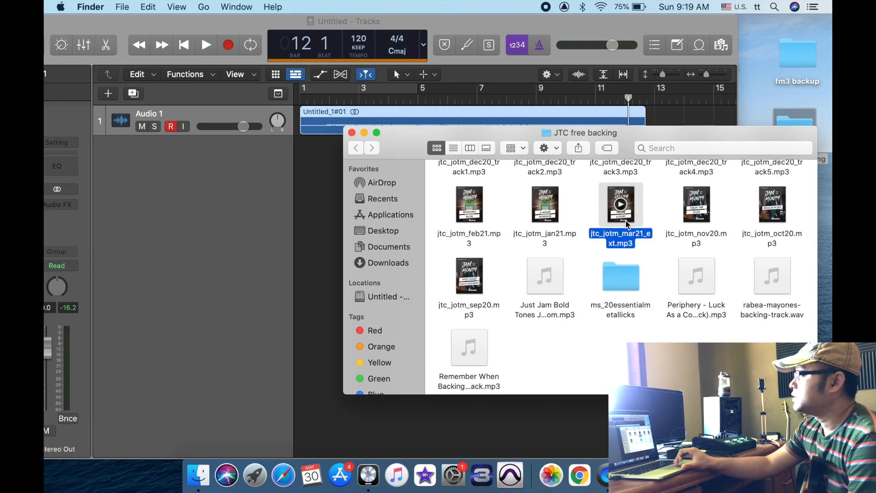
pyautogui.moveTo(627, 223); pyautogui.dragTo(313, 224)
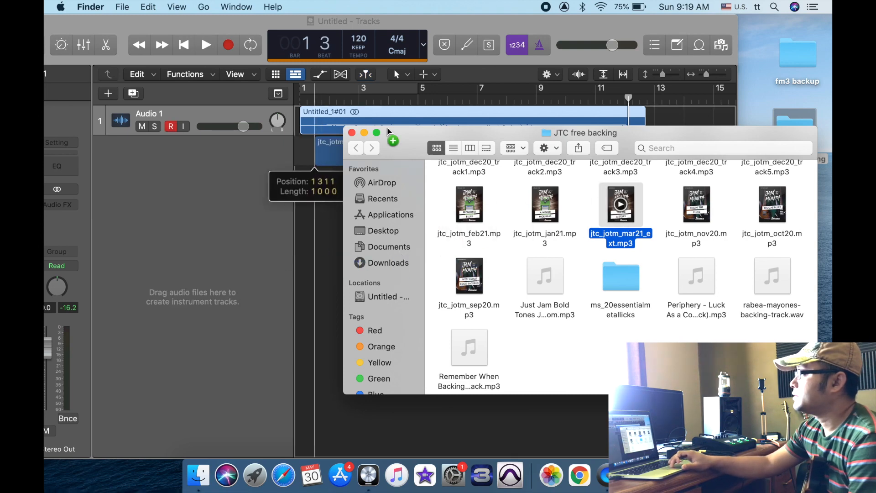
pyautogui.click(351, 133)
pyautogui.moveTo(311, 23); pyautogui.dragTo(400, 13)
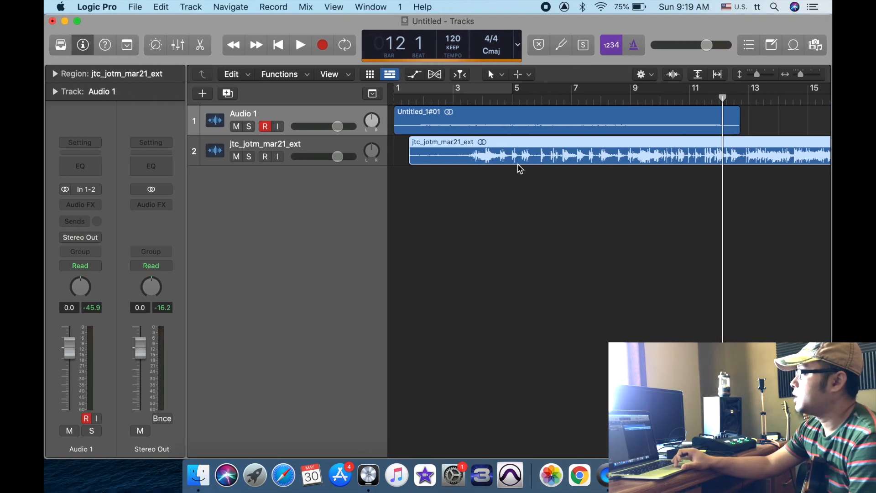
pyautogui.moveTo(518, 157); pyautogui.dragTo(503, 157)
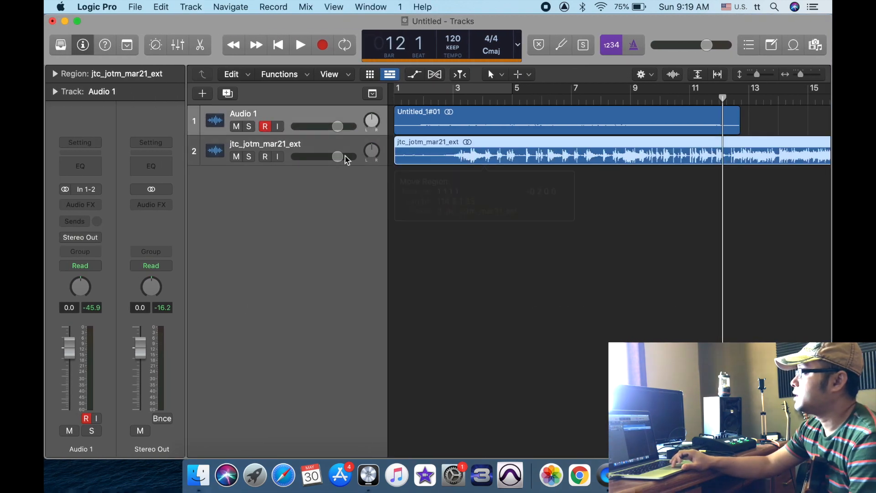
# Step: Rename the imported track as backing, then select Audio 1 and set the playhead to bar 3
pyautogui.click(276, 145)
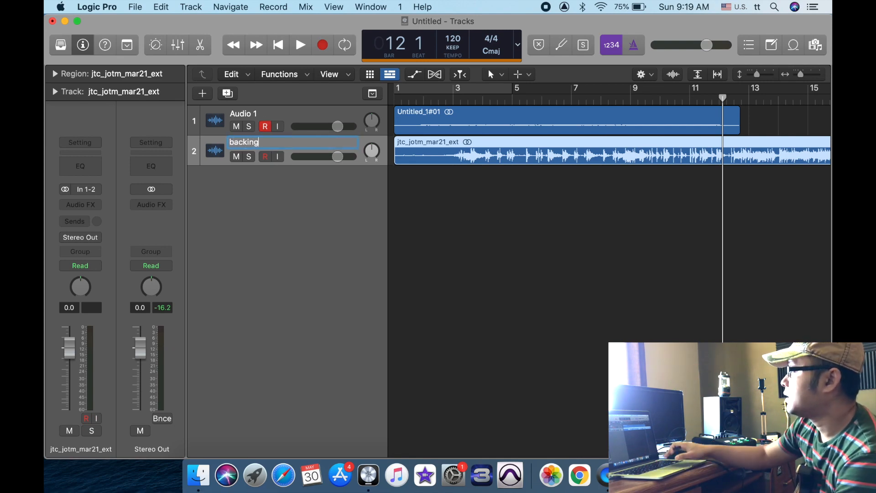
pyautogui.click(301, 118)
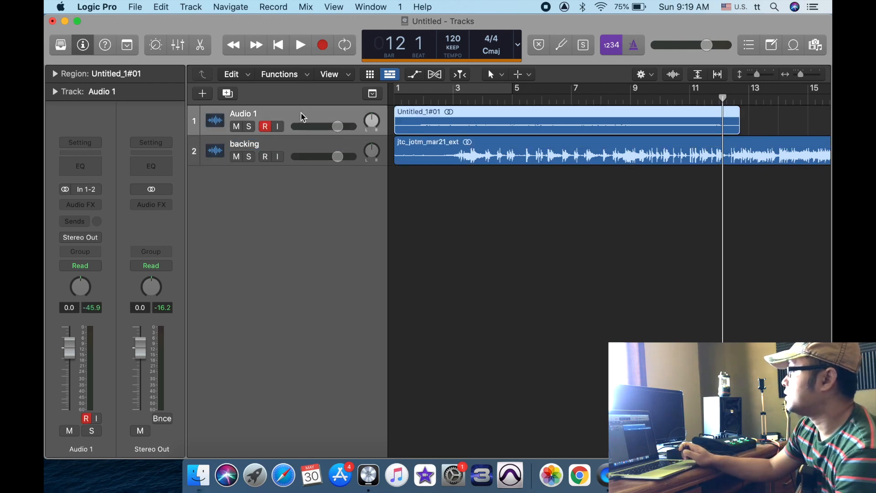
pyautogui.click(456, 102)
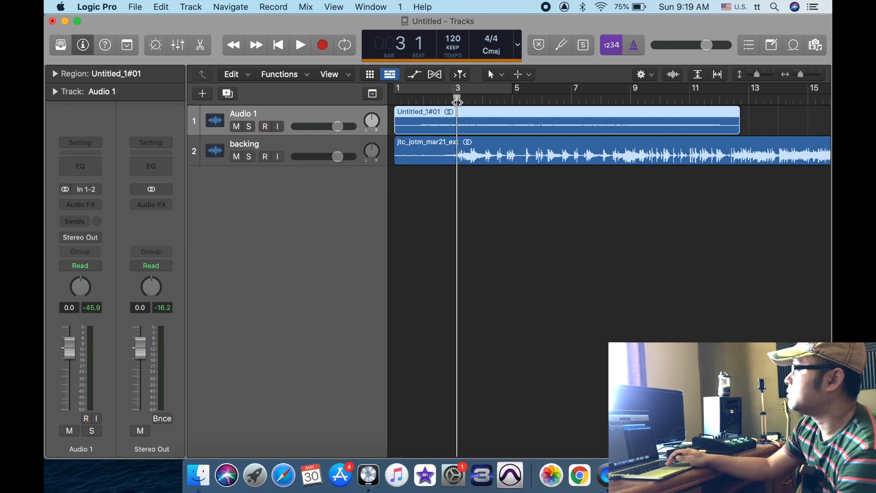
# Step: Play the project from bar 3 with Audio 1 muted and lower the backing track's volume to about -2.6 dB
pyautogui.press('space')
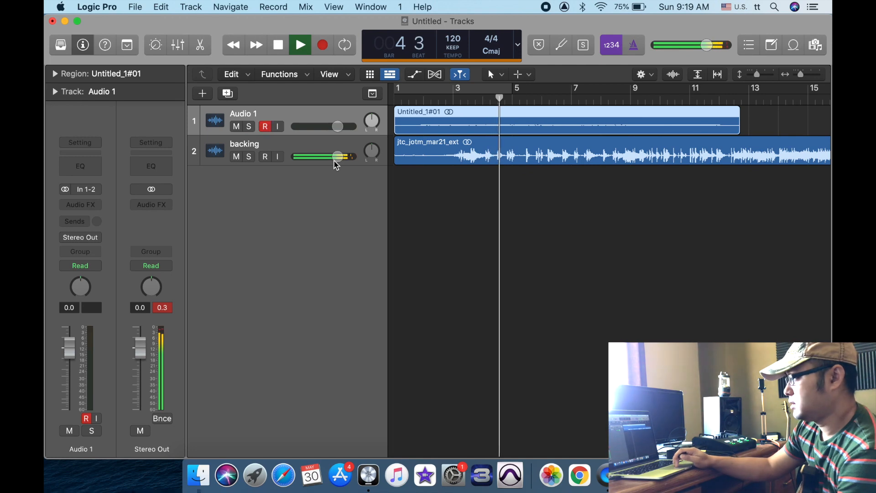
pyautogui.click(237, 127)
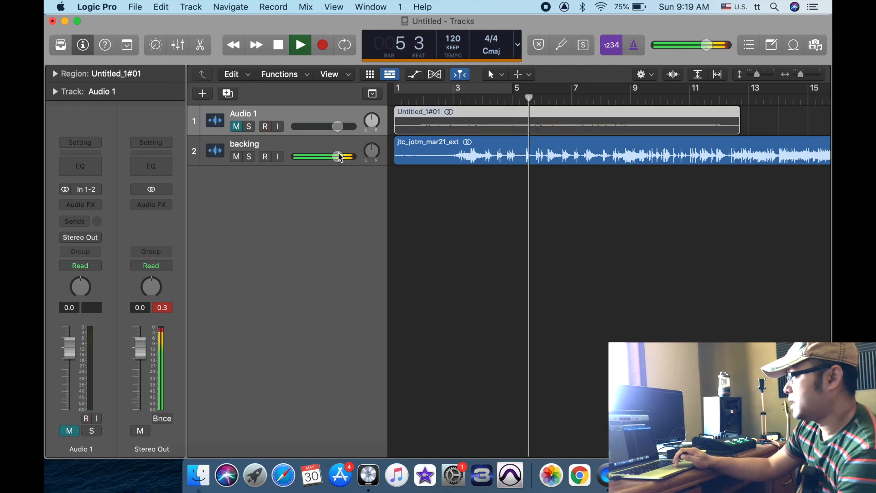
pyautogui.moveTo(338, 158); pyautogui.dragTo(332, 157)
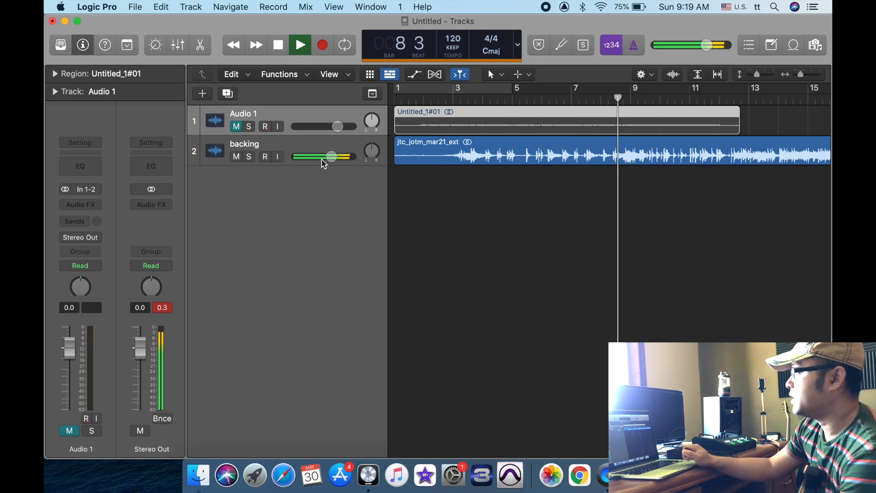
pyautogui.press('space')
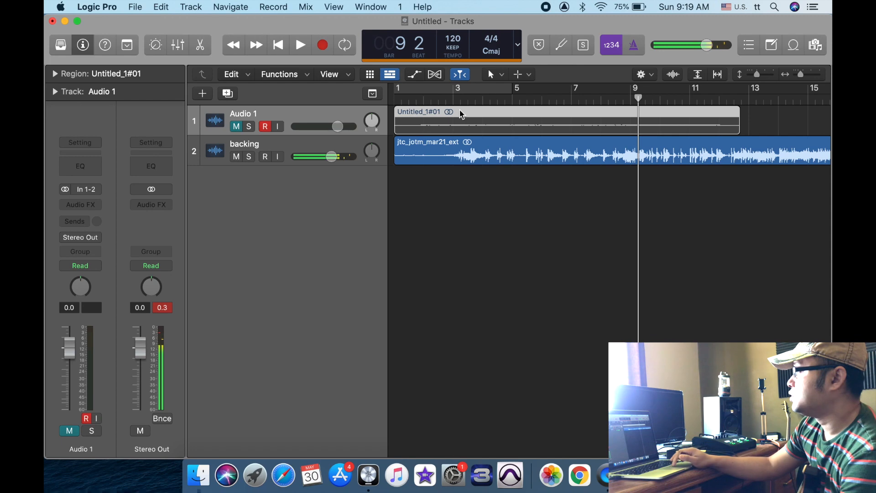
# Step: Delete the first take on Audio 1 together with its audio file, unmute the track and return to bar 1
pyautogui.press('super+z')
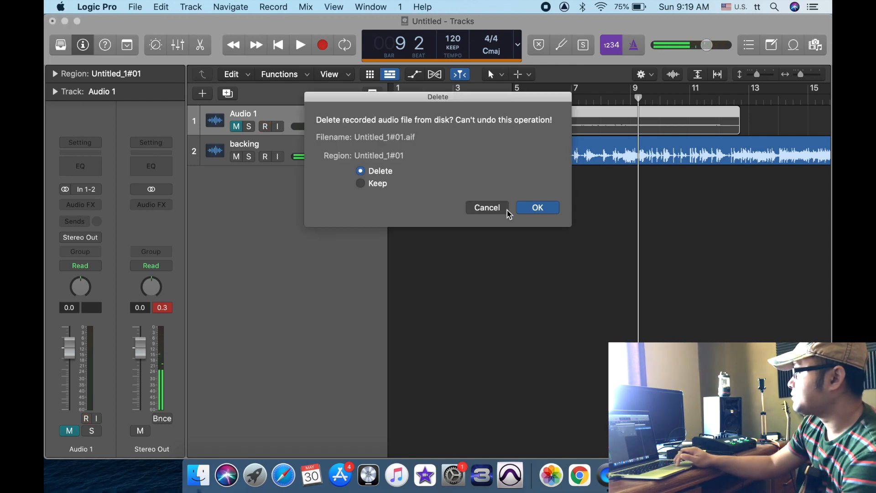
pyautogui.click(537, 207)
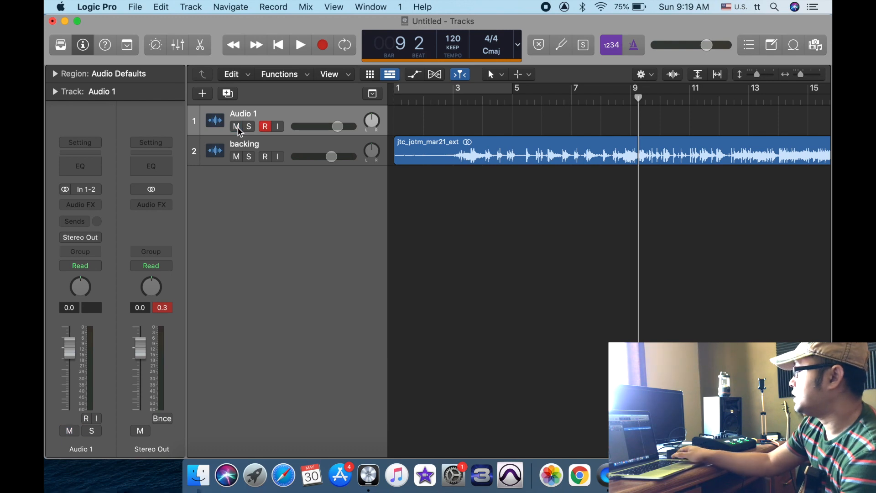
pyautogui.press('Return')
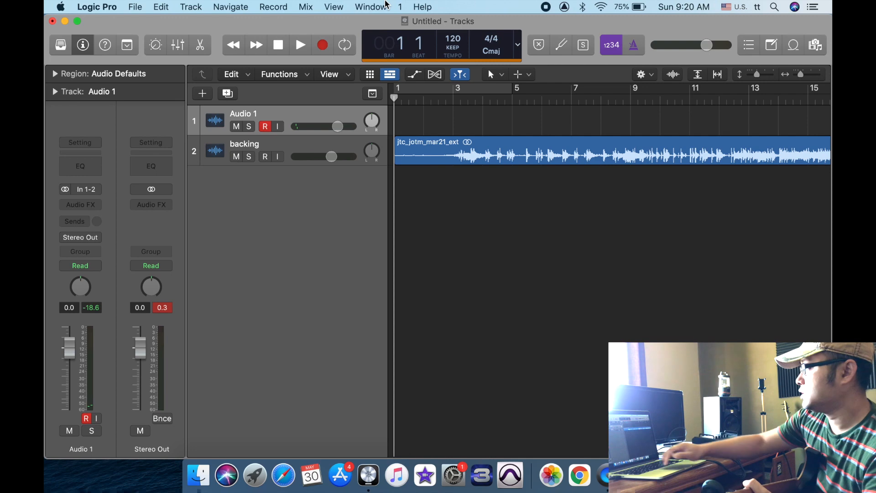
# Step: Turn off the count-in and metronome, and record a new take on Audio 1 over the backing track until bar 26
pyautogui.click(326, 45)
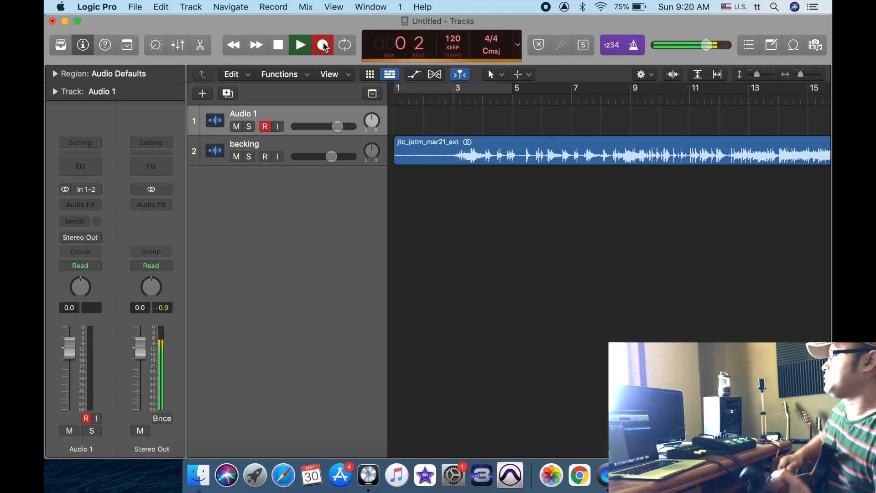
pyautogui.click(323, 45)
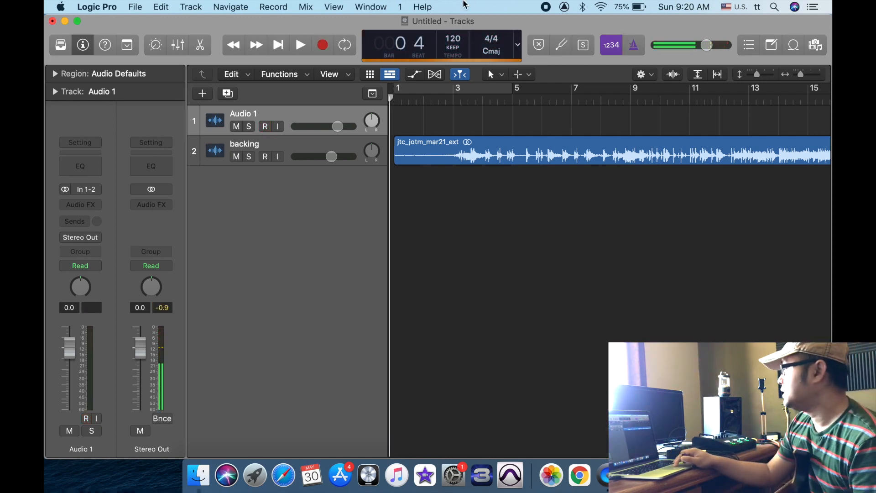
pyautogui.click(609, 44)
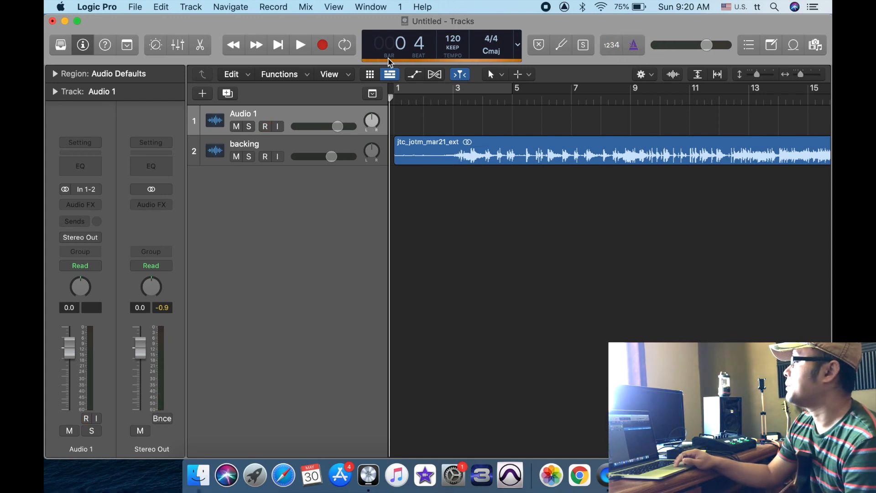
pyautogui.click(323, 46)
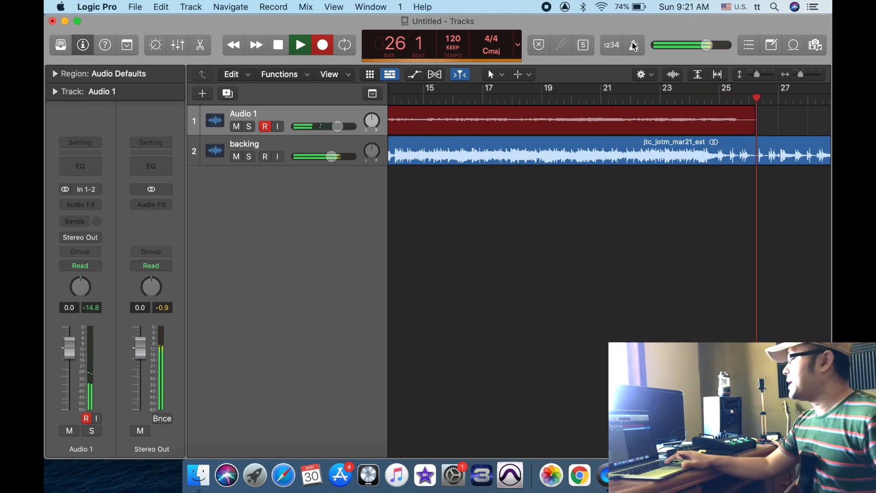
pyautogui.press('space')
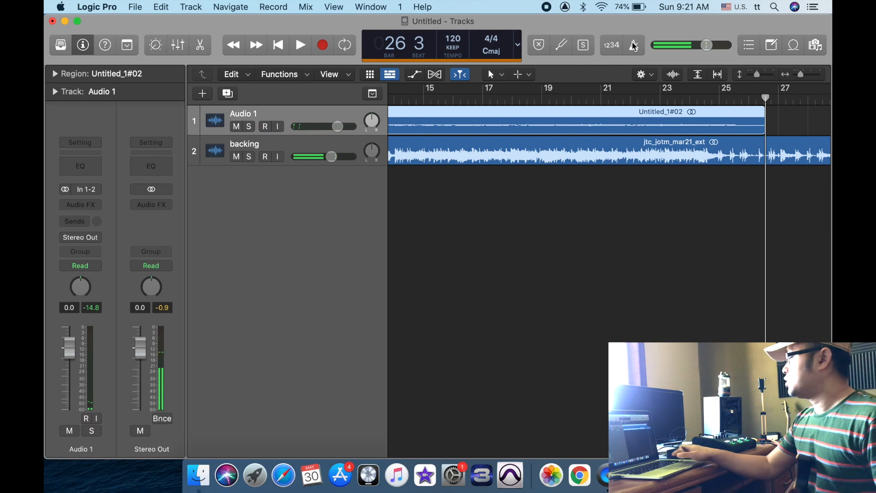
# Step: Play back the new take from the start and turn off record enable on Audio 1
pyautogui.press('Return')
pyautogui.press('space')
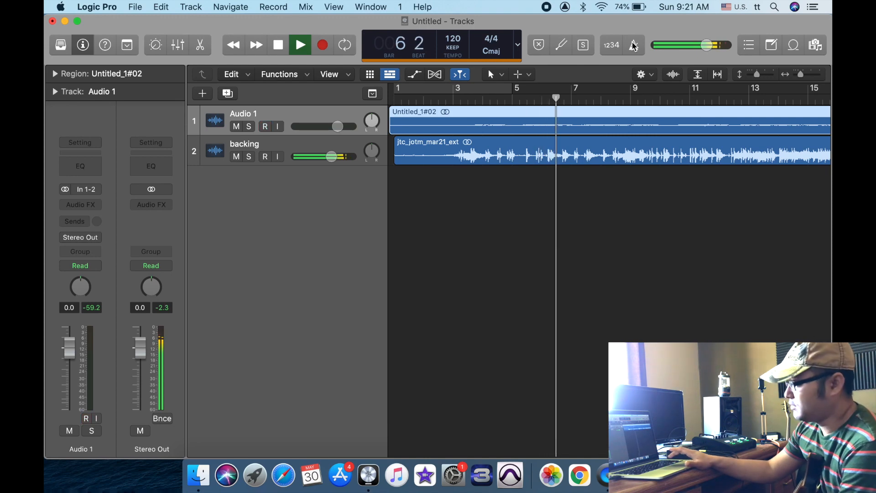
pyautogui.click(180, 47)
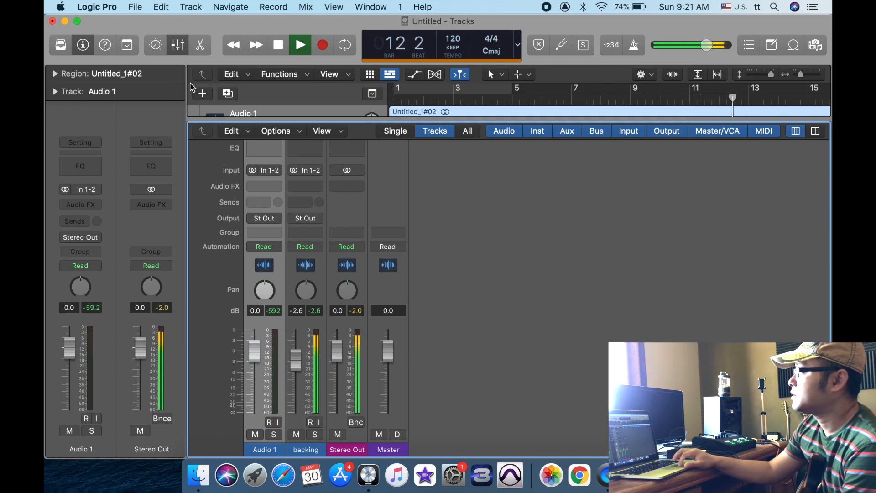
pyautogui.click(178, 44)
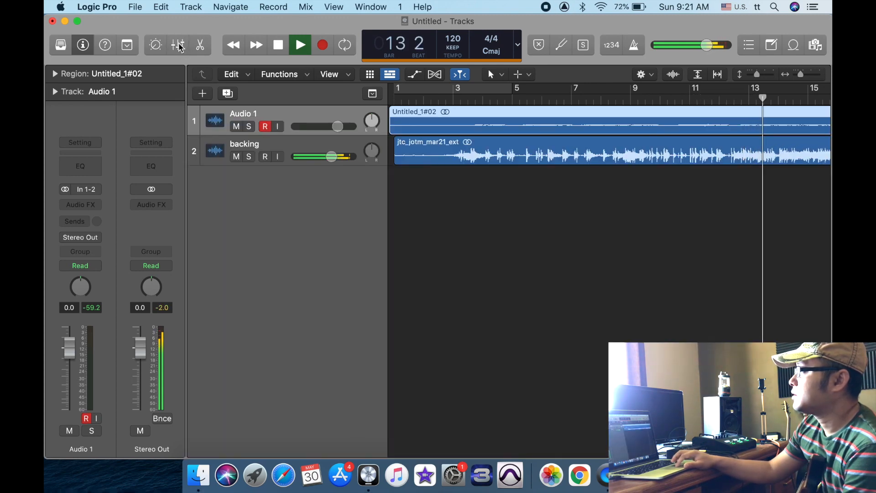
pyautogui.click(178, 45)
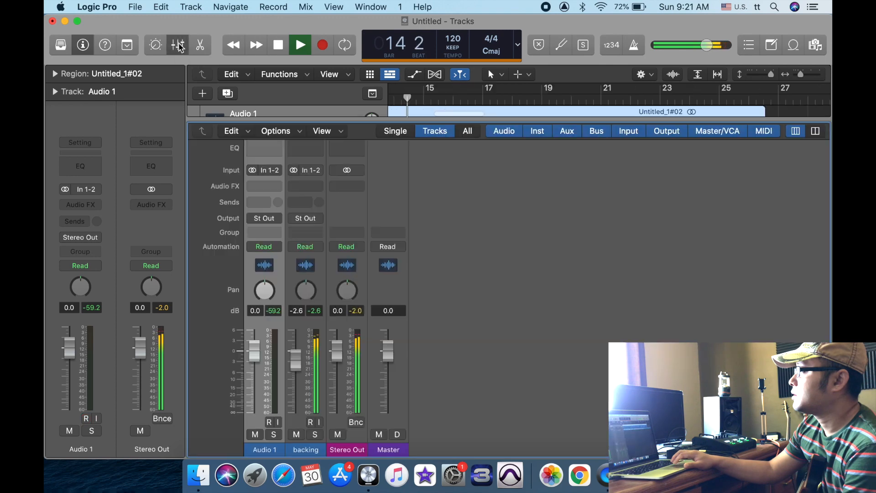
pyautogui.press('space')
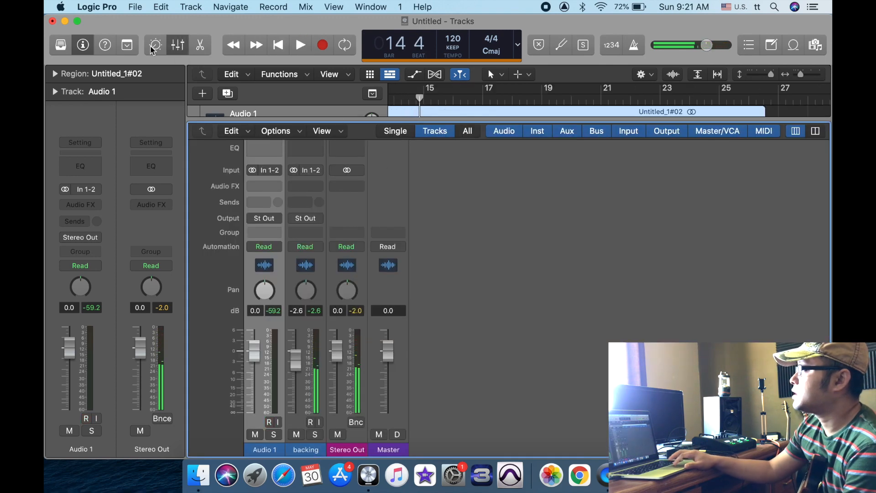
pyautogui.click(178, 45)
pyautogui.click(266, 128)
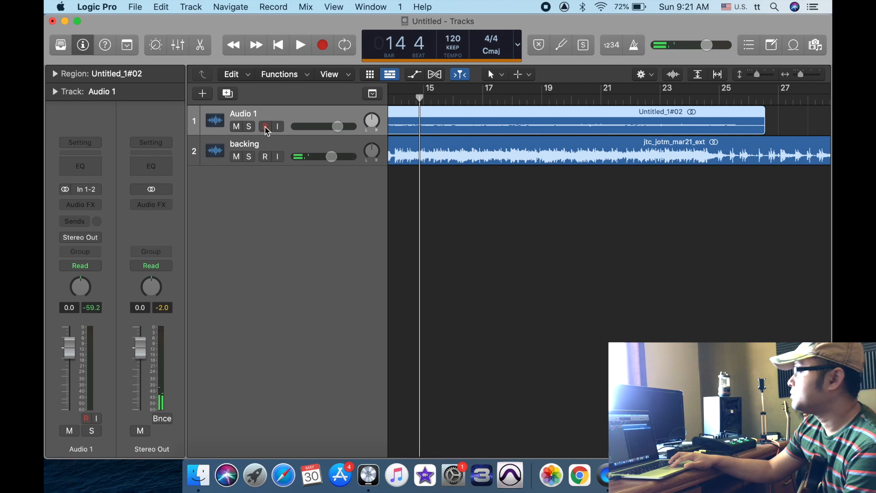
# Step: Raise Audio 1's volume to 3.4 dB in the mixer while playing the project
pyautogui.click(177, 45)
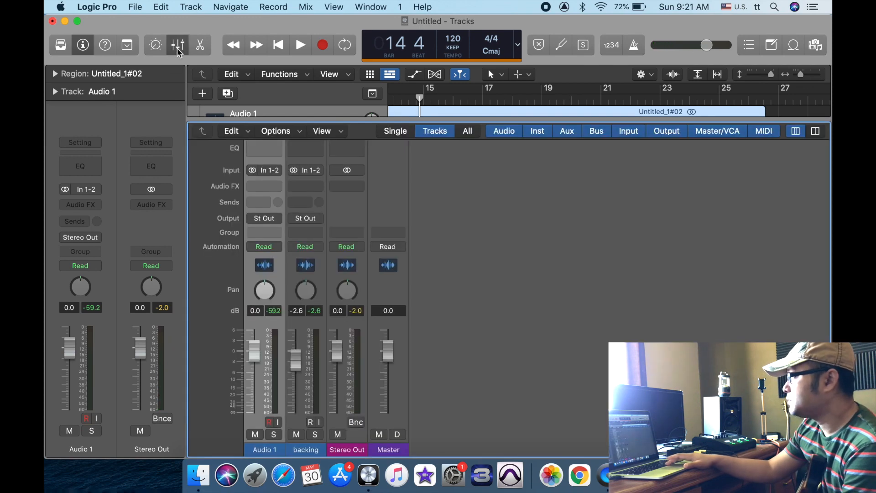
pyautogui.press('space')
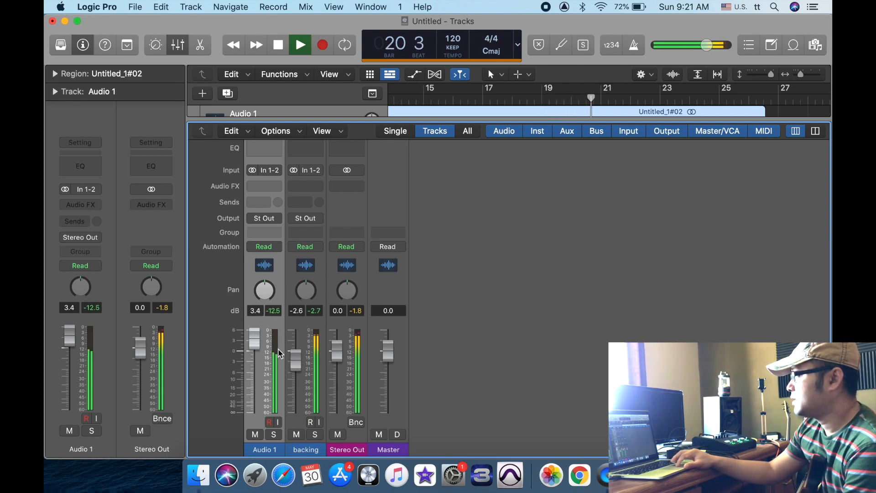
pyautogui.click(178, 45)
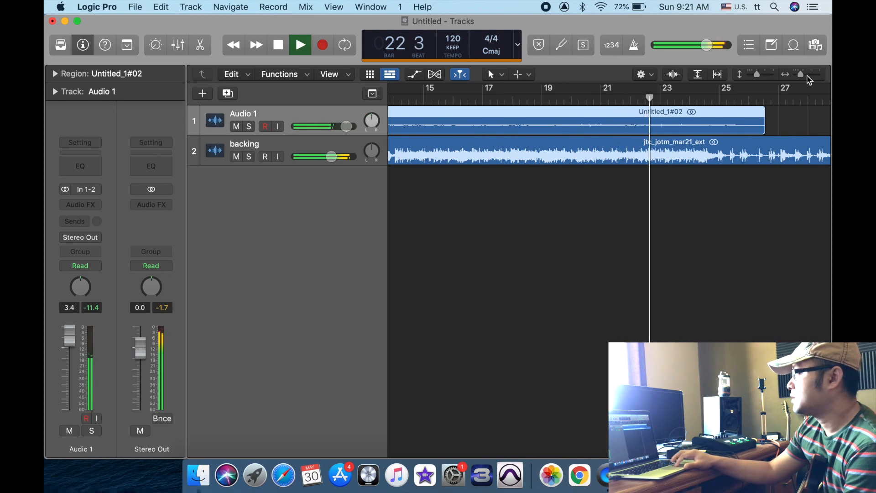
# Step: Stop playback and set an active cycle range from bar 1 to the end of the recorded take at bar 26 beat 3
pyautogui.moveTo(806, 79); pyautogui.dragTo(795, 78)
pyautogui.press('space')
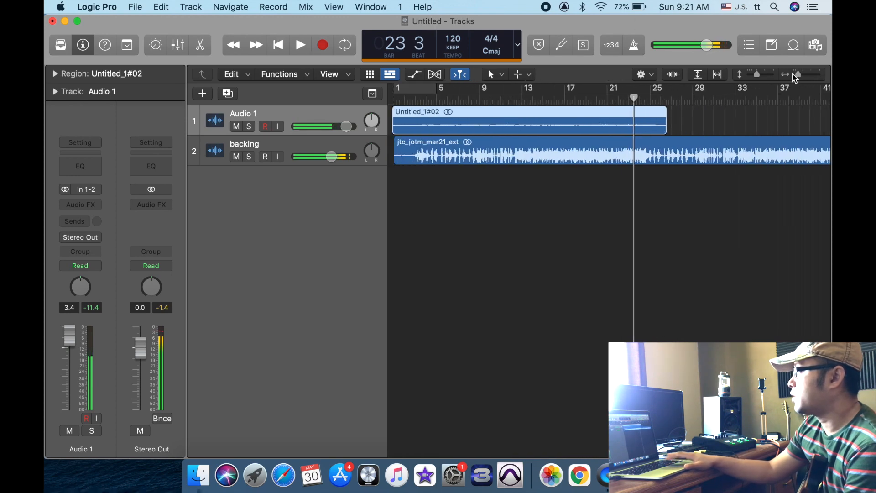
pyautogui.click(424, 91)
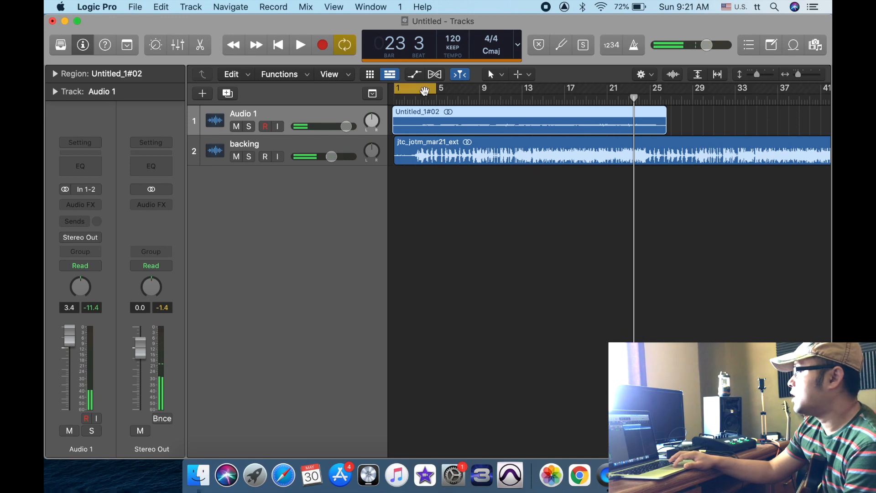
pyautogui.moveTo(437, 97); pyautogui.dragTo(665, 98)
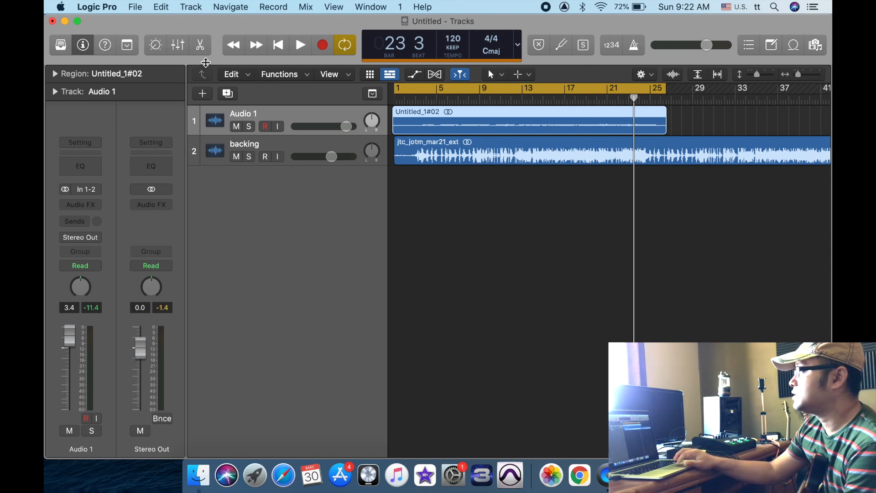
# Step: Set up a bounce of the cycled section with MP3 as the only destination, leaving out PCM
pyautogui.click(135, 7)
pyautogui.moveTo(183, 246)
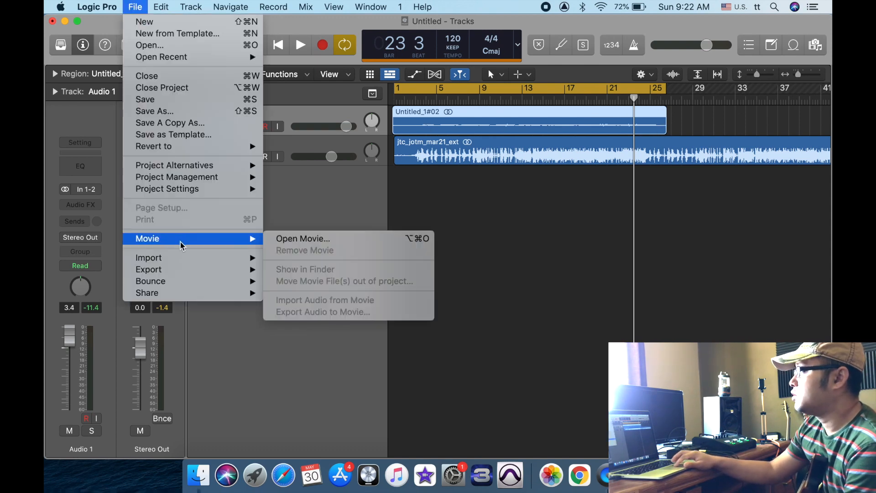
pyautogui.moveTo(175, 282)
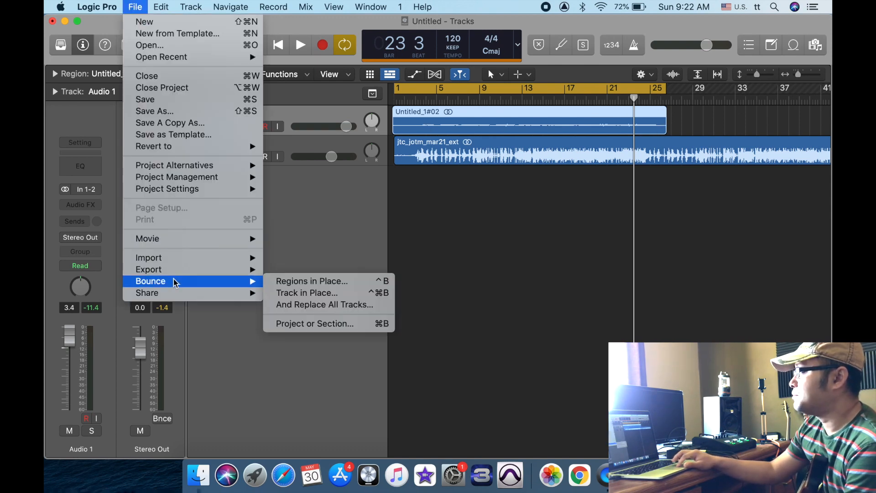
pyautogui.click(312, 325)
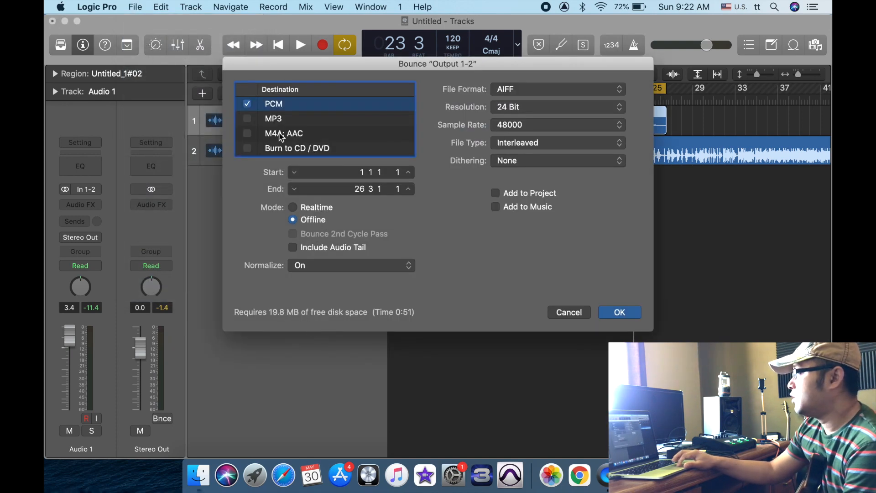
pyautogui.click(247, 118)
pyautogui.click(247, 105)
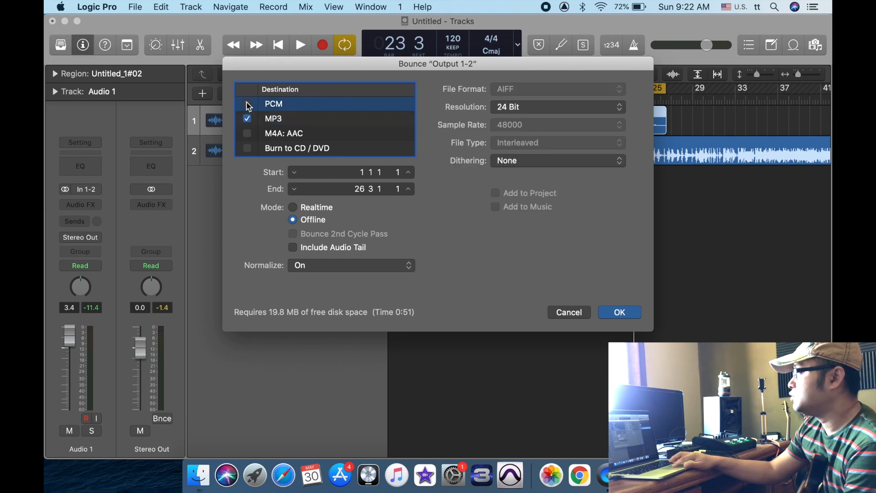
pyautogui.click(619, 312)
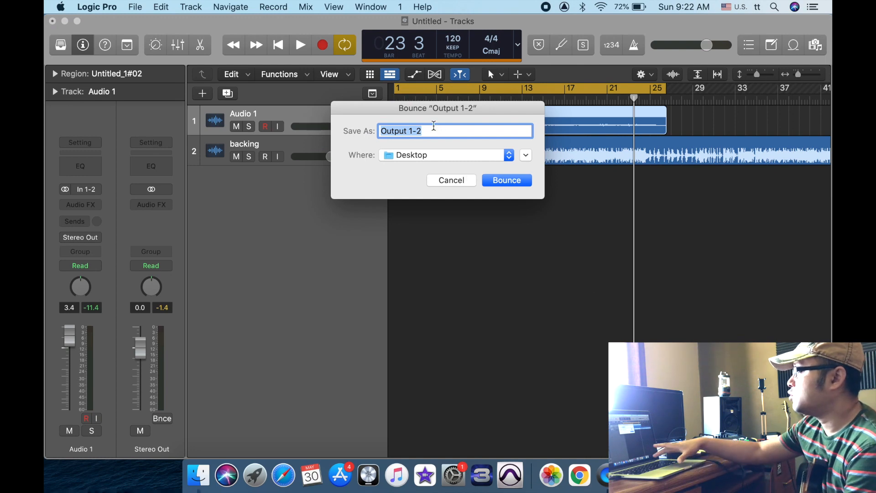
# Step: Name the bounce "backing jam" and export it to the Desktop
pyautogui.write('ba')
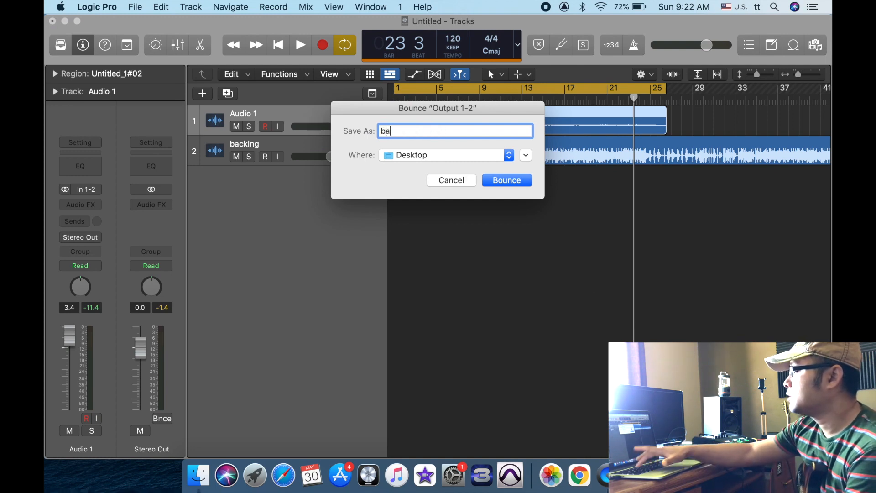
pyautogui.write('cking')
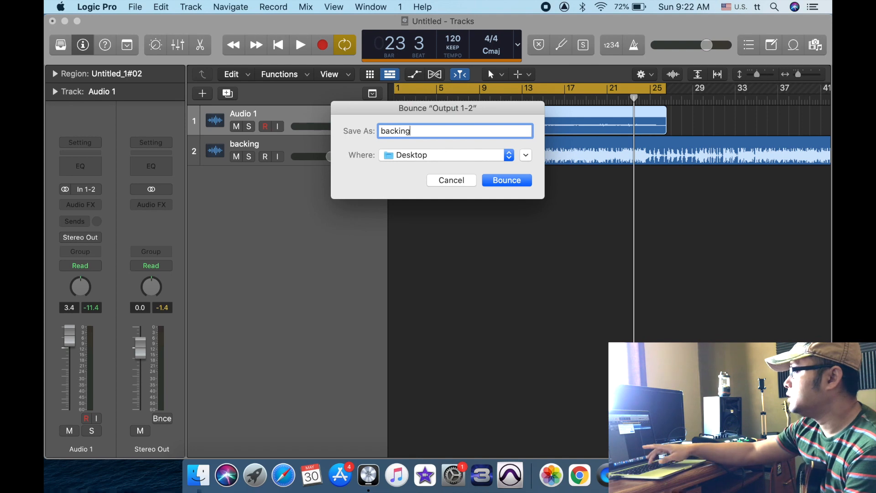
pyautogui.write(' jam')
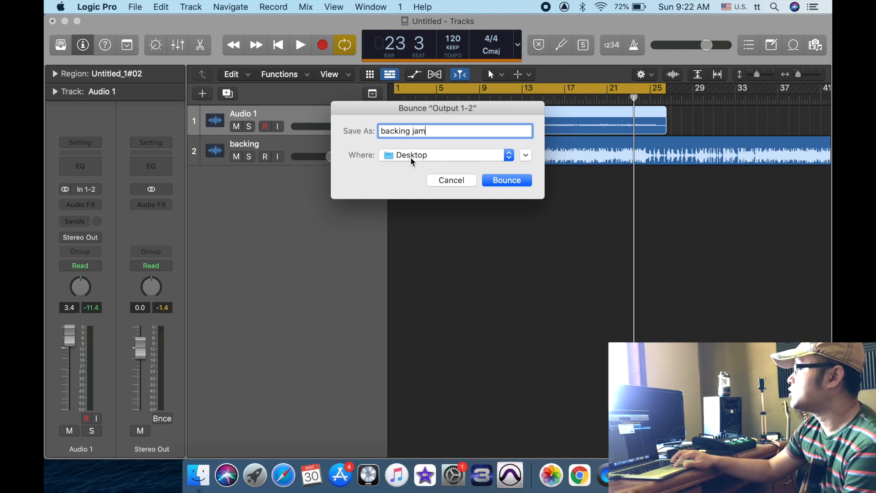
pyautogui.click(510, 184)
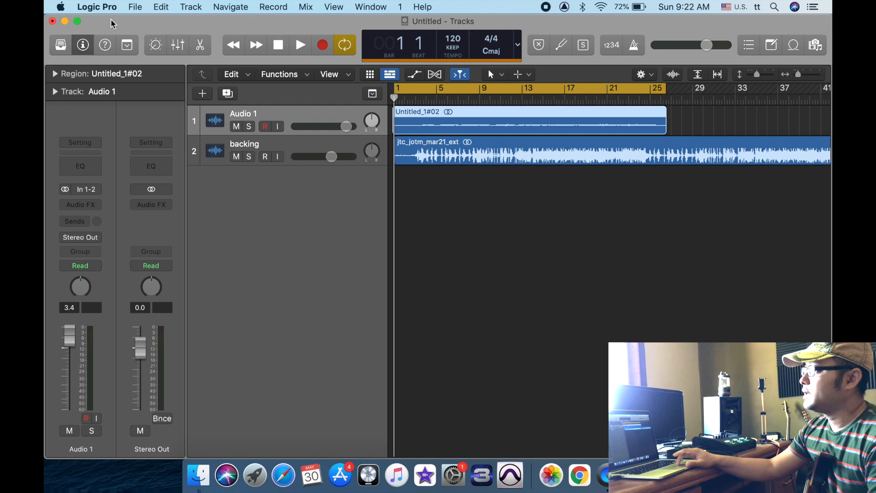
# Step: Close the untitled project without saving it
pyautogui.click(52, 21)
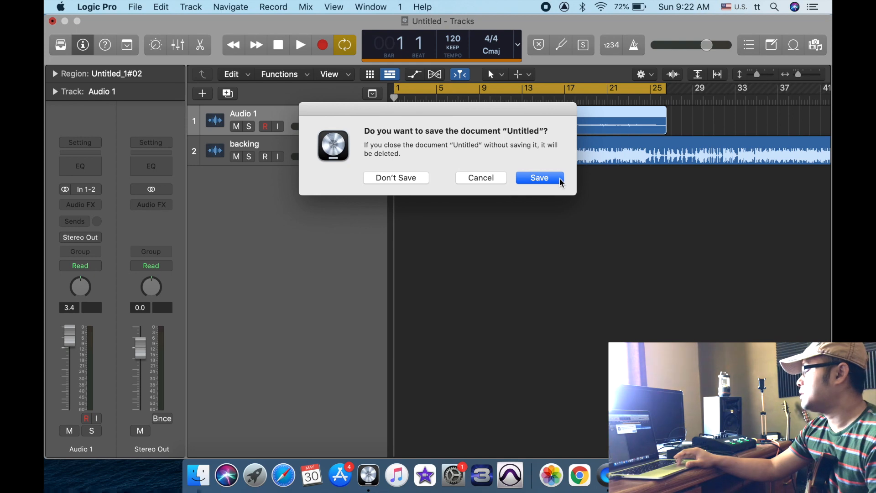
pyautogui.click(398, 178)
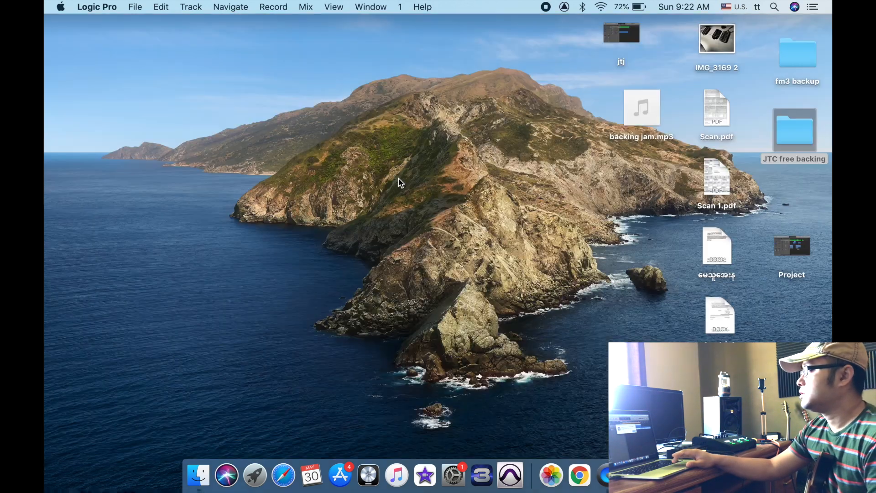
# Step: Switch to the Finder desktop and listen to backing jam.mp3 in a Quick Look preview, closing it when done
pyautogui.moveTo(642, 110)
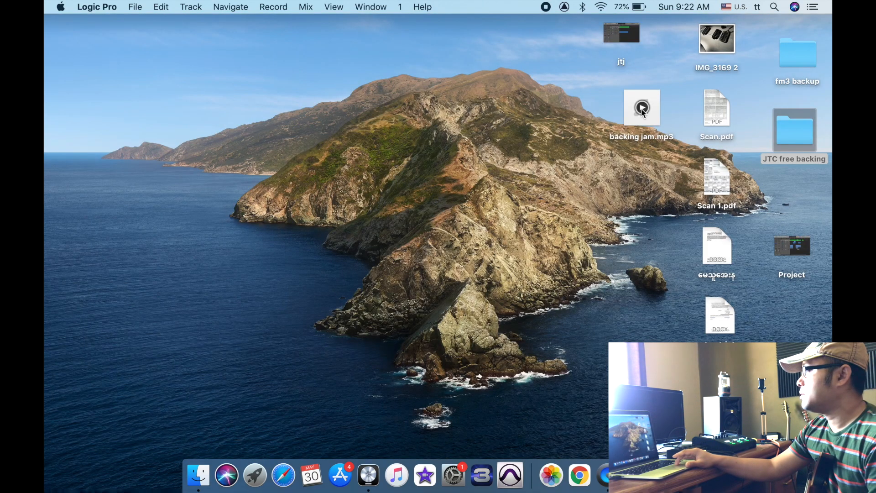
pyautogui.click(642, 110)
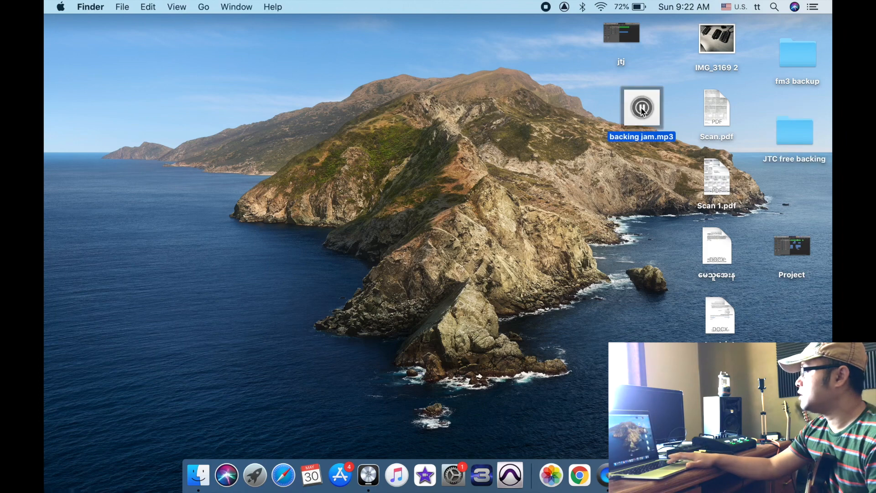
pyautogui.press('space')
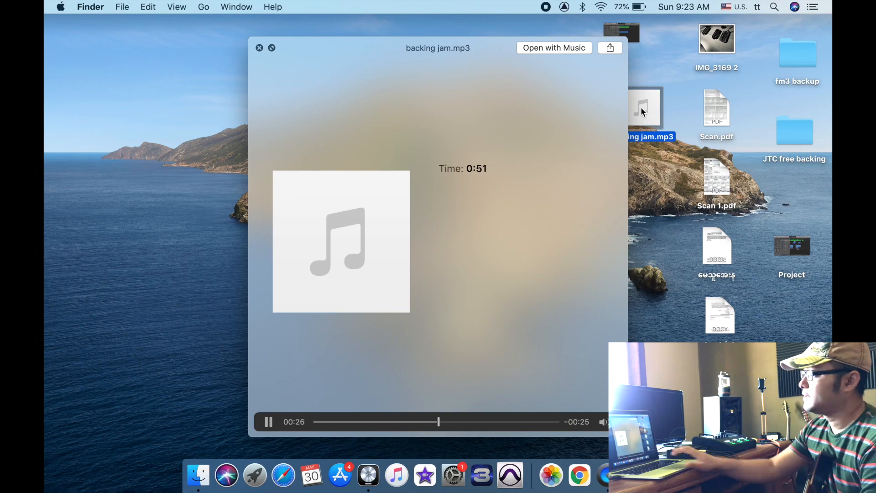
pyautogui.press('space')
pyautogui.click(641, 109)
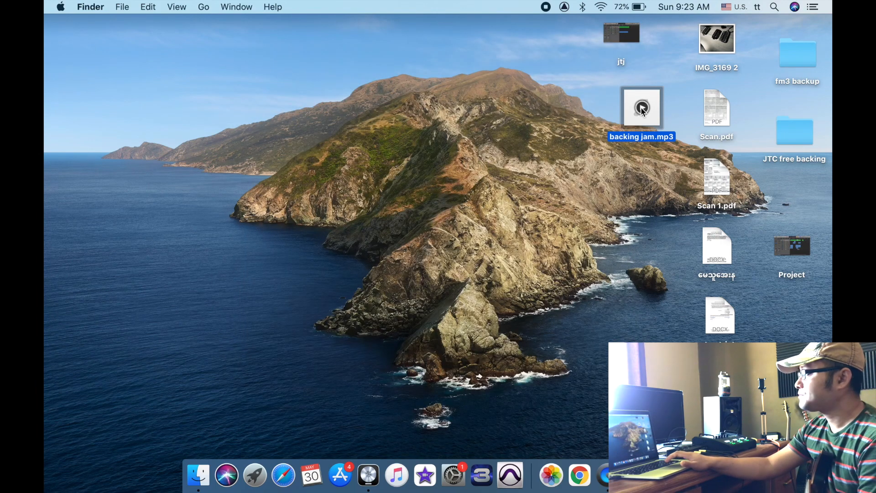